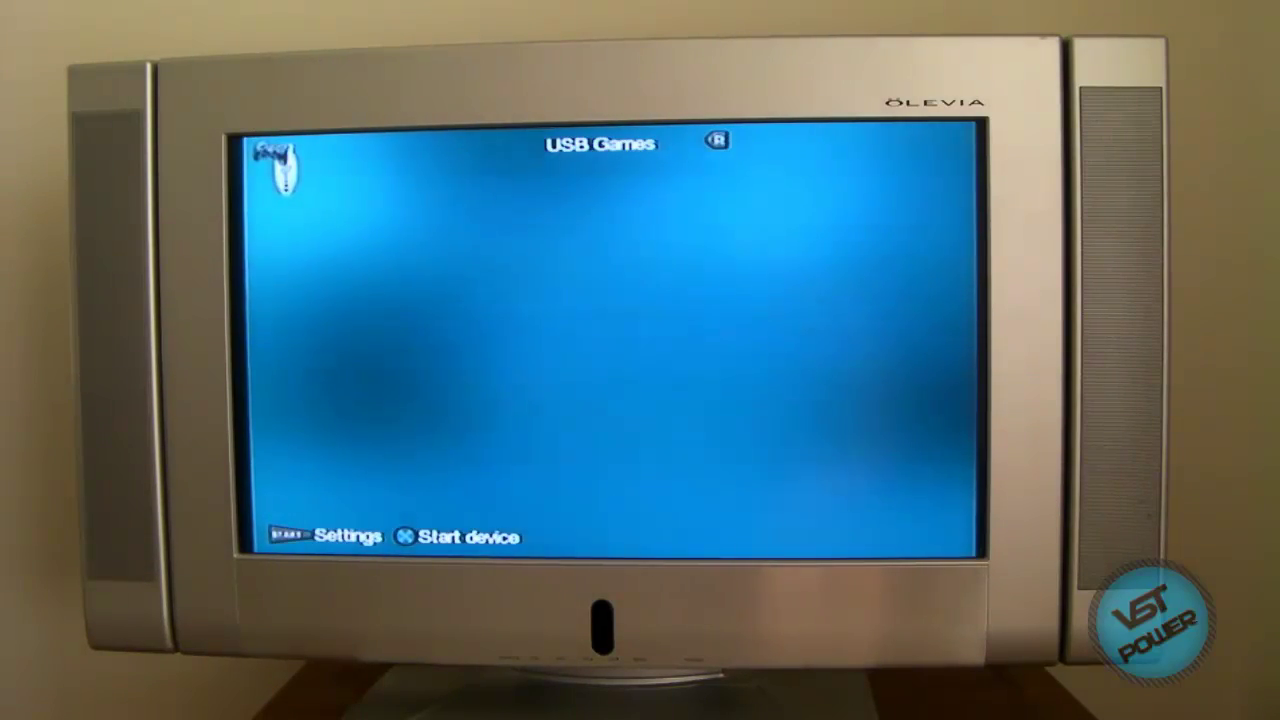
# Turn Check USB game fragmentation off in the loader Settings and confirm with Ok
pyautogui.press('Return')
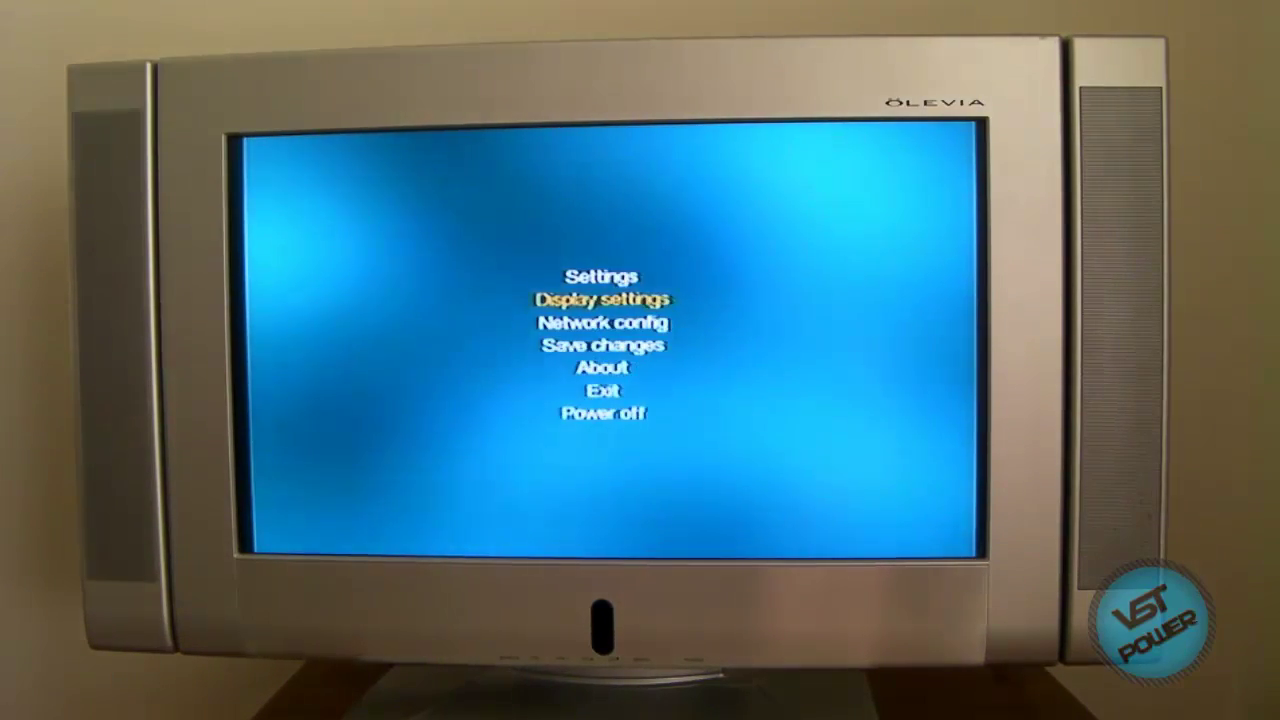
pyautogui.press('Return')
pyautogui.press('Down')
pyautogui.press('Down')
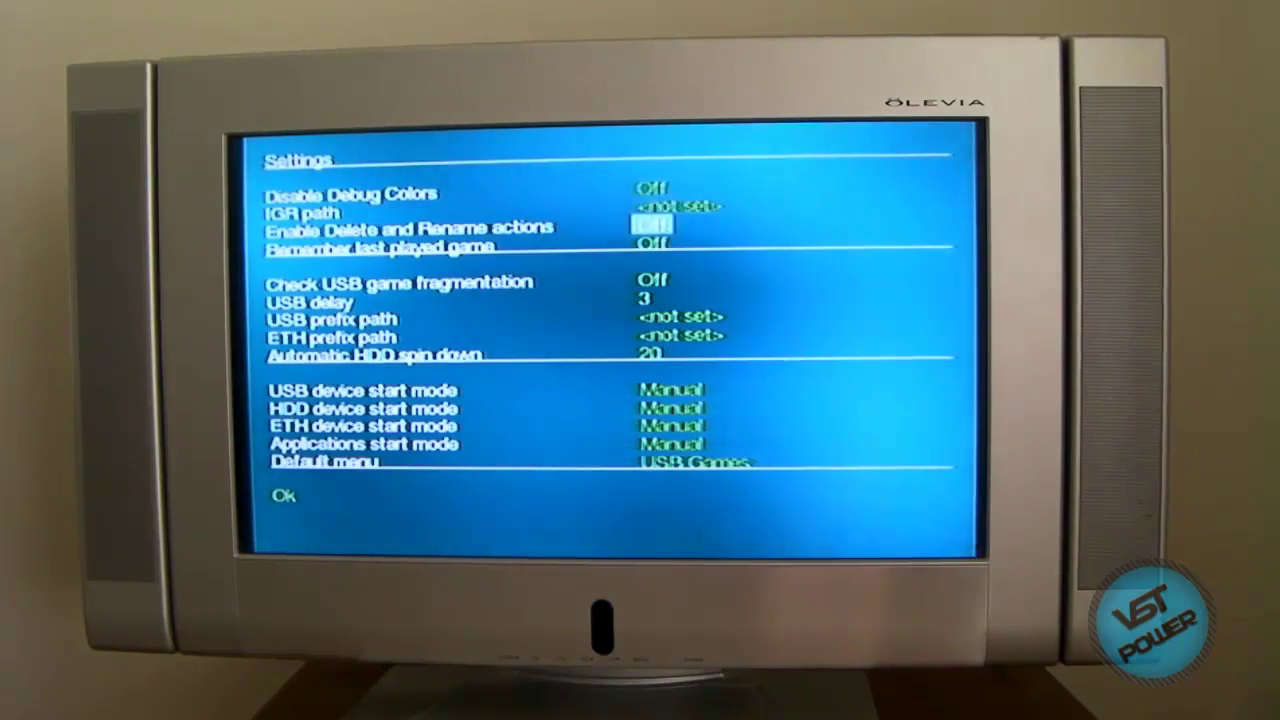
pyautogui.press('Down')
pyautogui.press('Down')
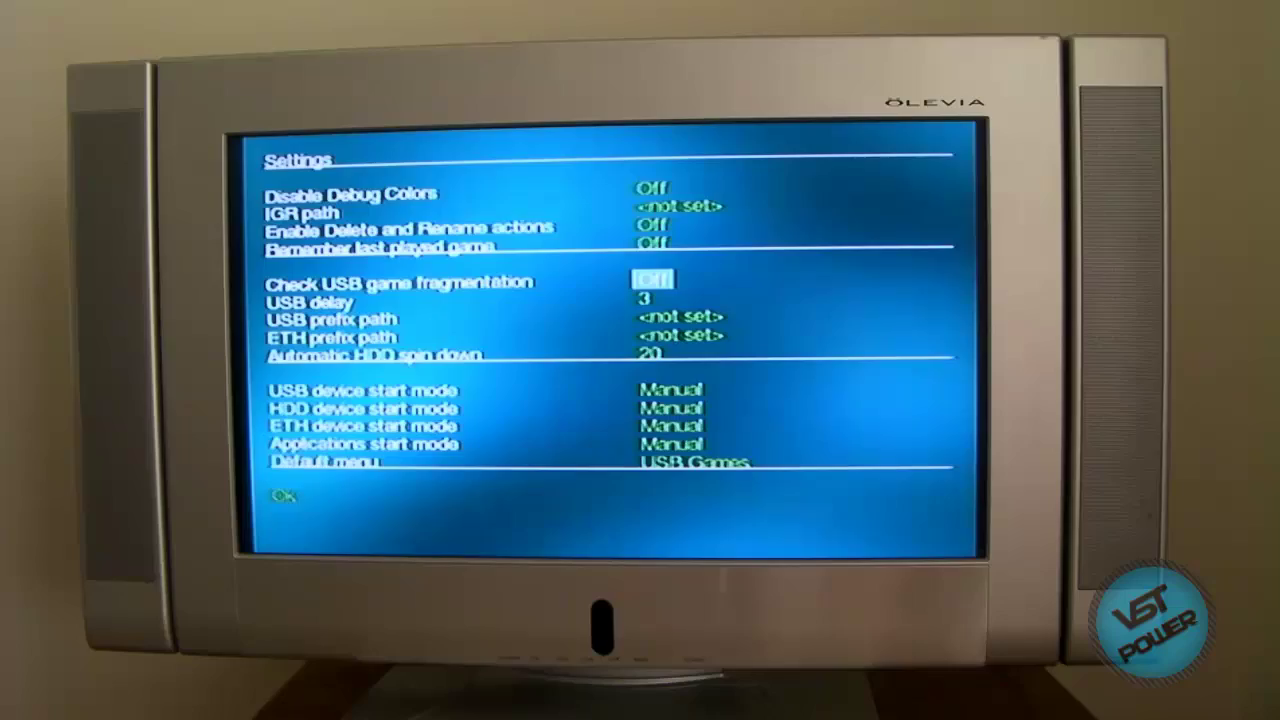
pyautogui.press('Down')
pyautogui.press('Down')
pyautogui.press('Down')
pyautogui.press('Down')
pyautogui.press('Down')
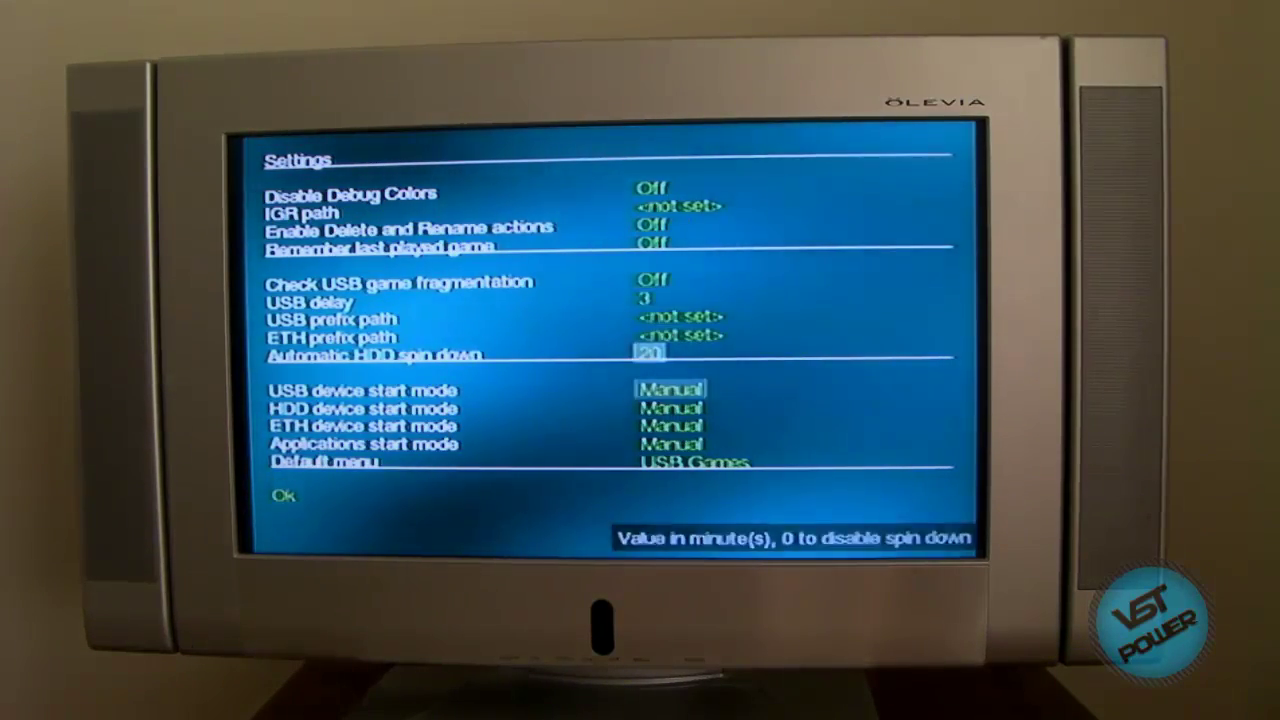
pyautogui.press('Down')
pyautogui.press('Down')
pyautogui.press('Down')
pyautogui.press('Down')
pyautogui.press('Down')
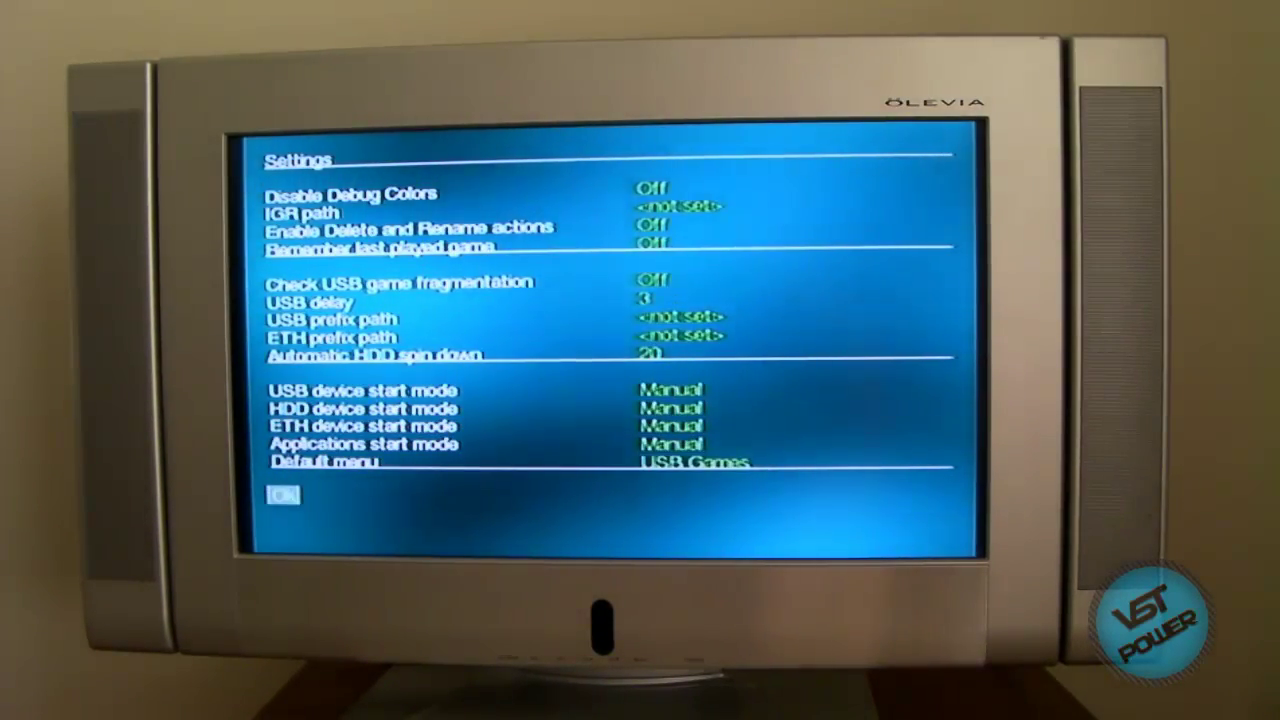
pyautogui.press('Return')
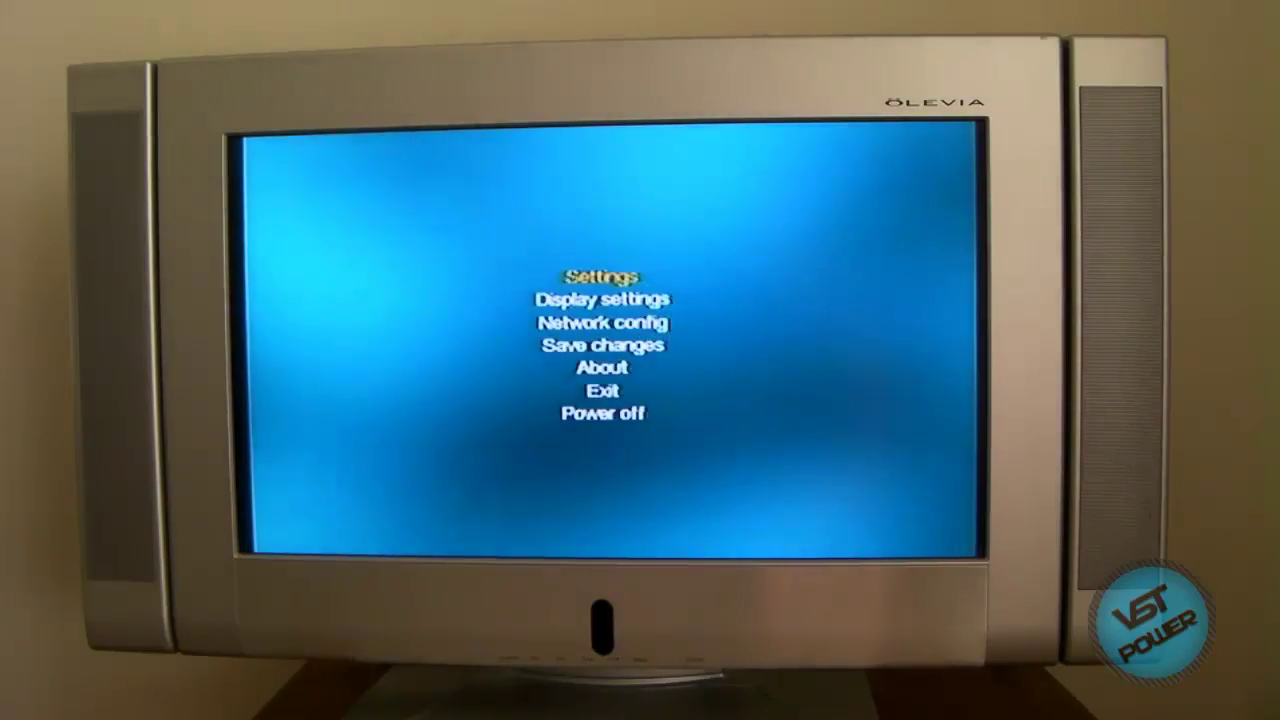
# Save the loader settings and return to the USB Games screen
pyautogui.press('Up')
pyautogui.press('Up')
pyautogui.press('Up')
pyautogui.press('Up')
pyautogui.press('Return')
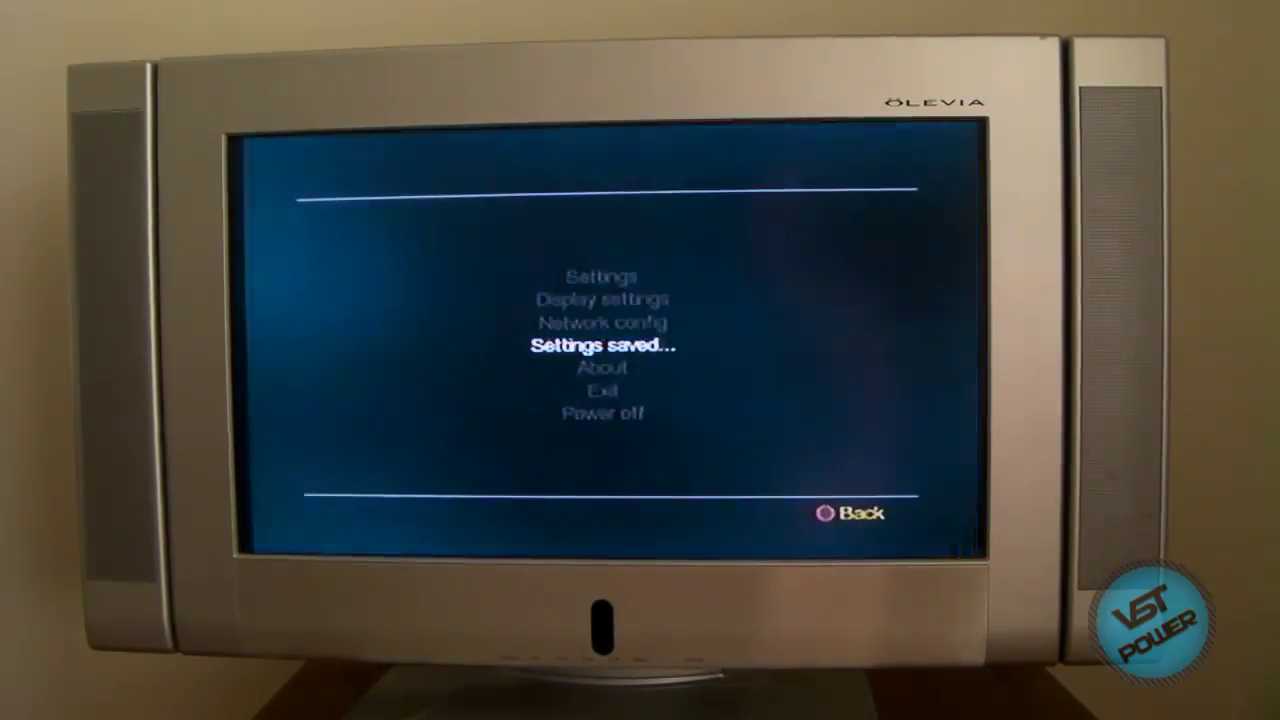
pyautogui.press('Escape')
pyautogui.press('Escape')
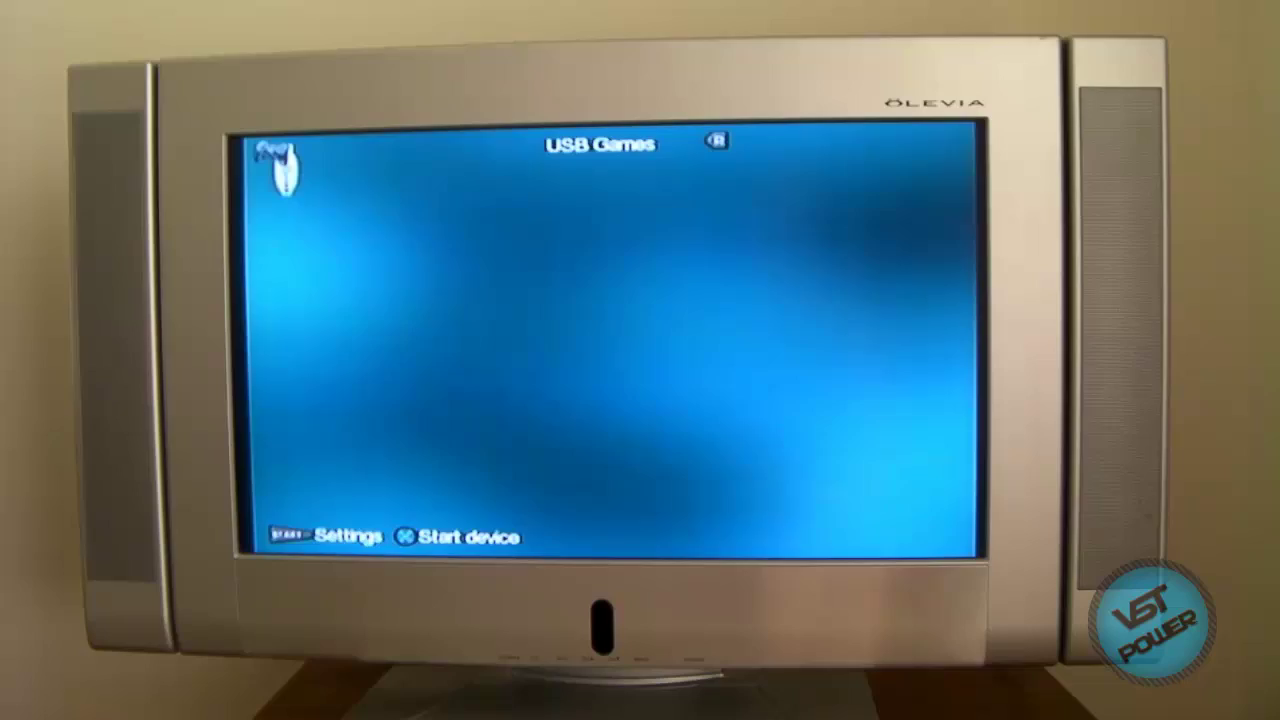
# Start the USB device to list its four games, then launch MK_Armageddon
pyautogui.press('Return')
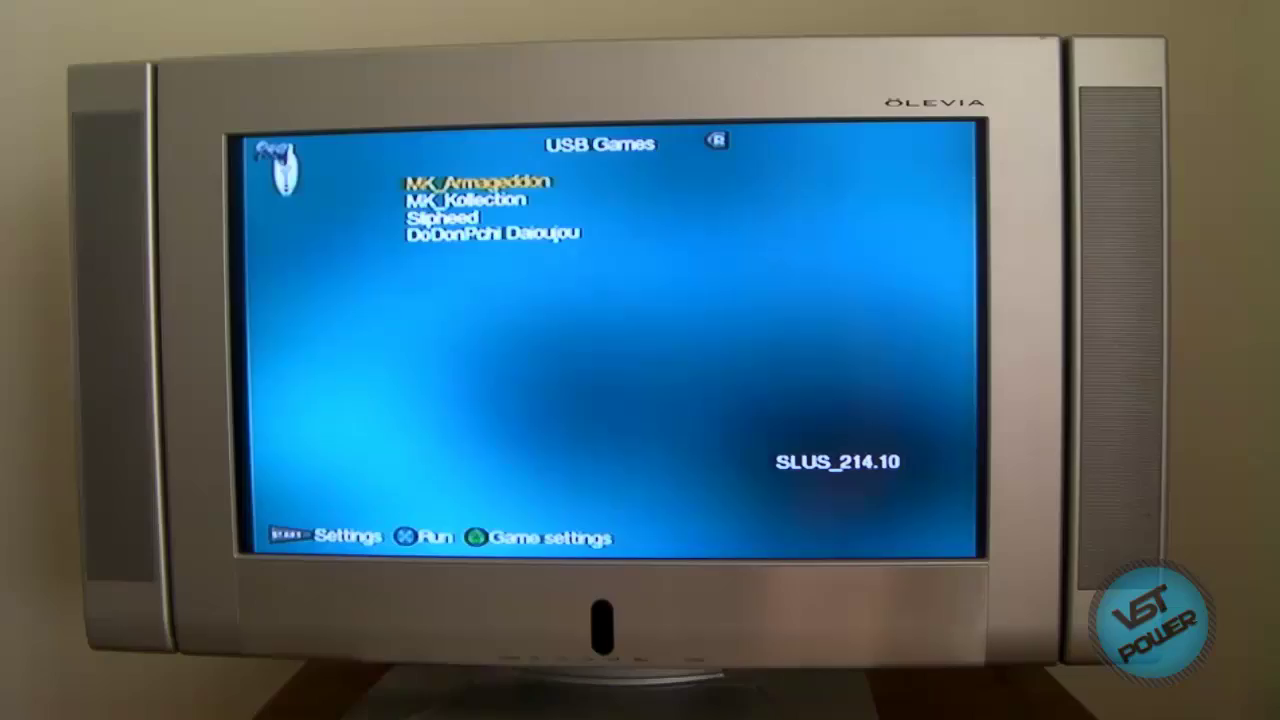
pyautogui.press('Return')
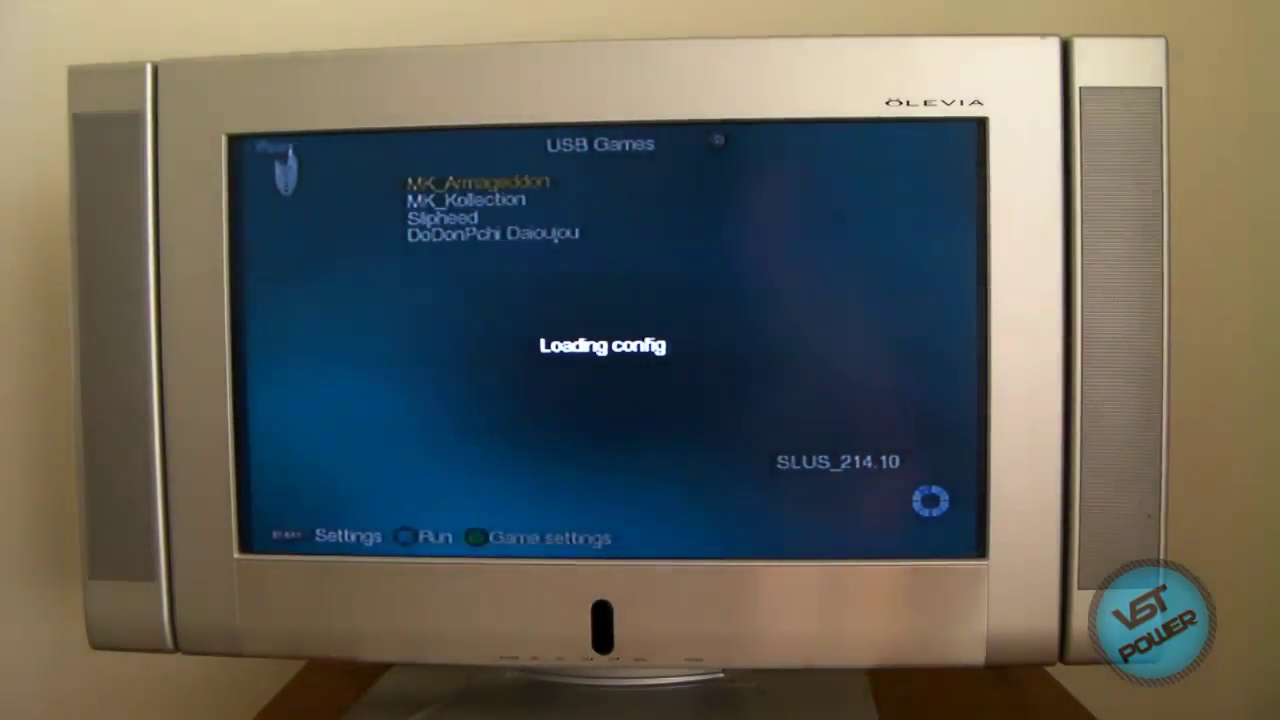